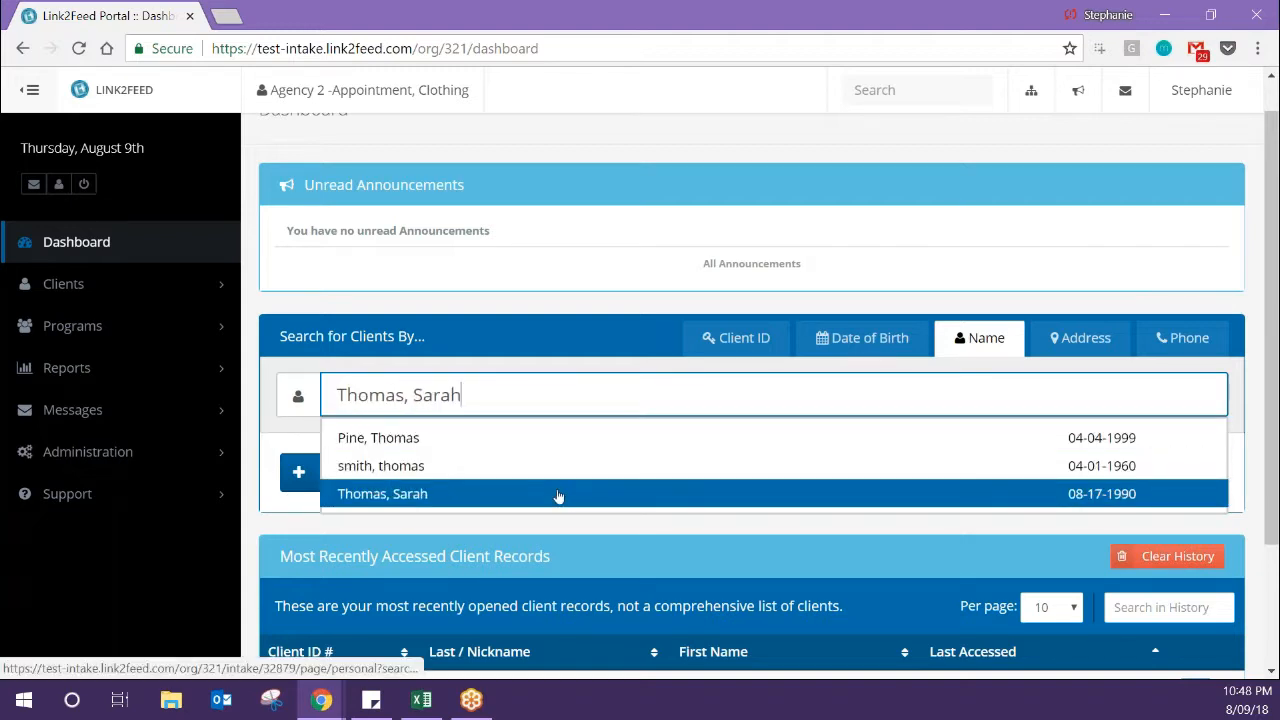
# - Open the record of the client whose last name matches the search and review the personal information and household members
pyautogui.click(558, 497)
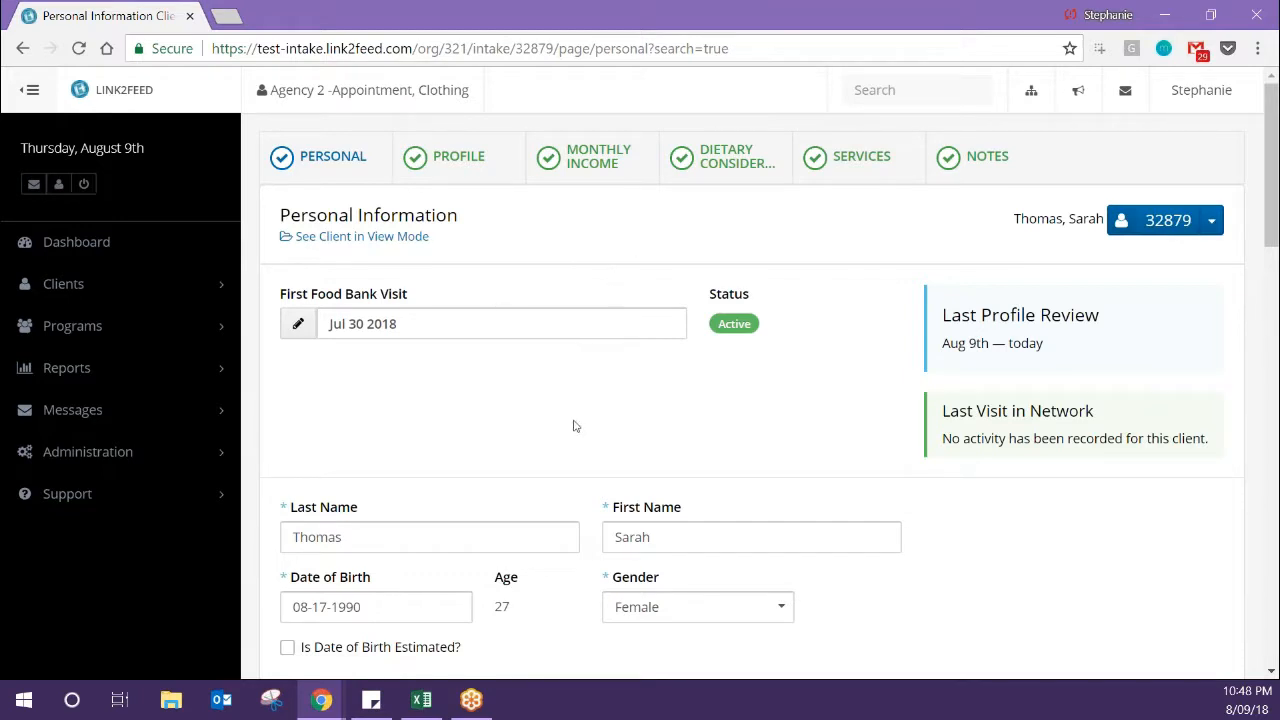
pyautogui.scroll(-10, 573, 426)
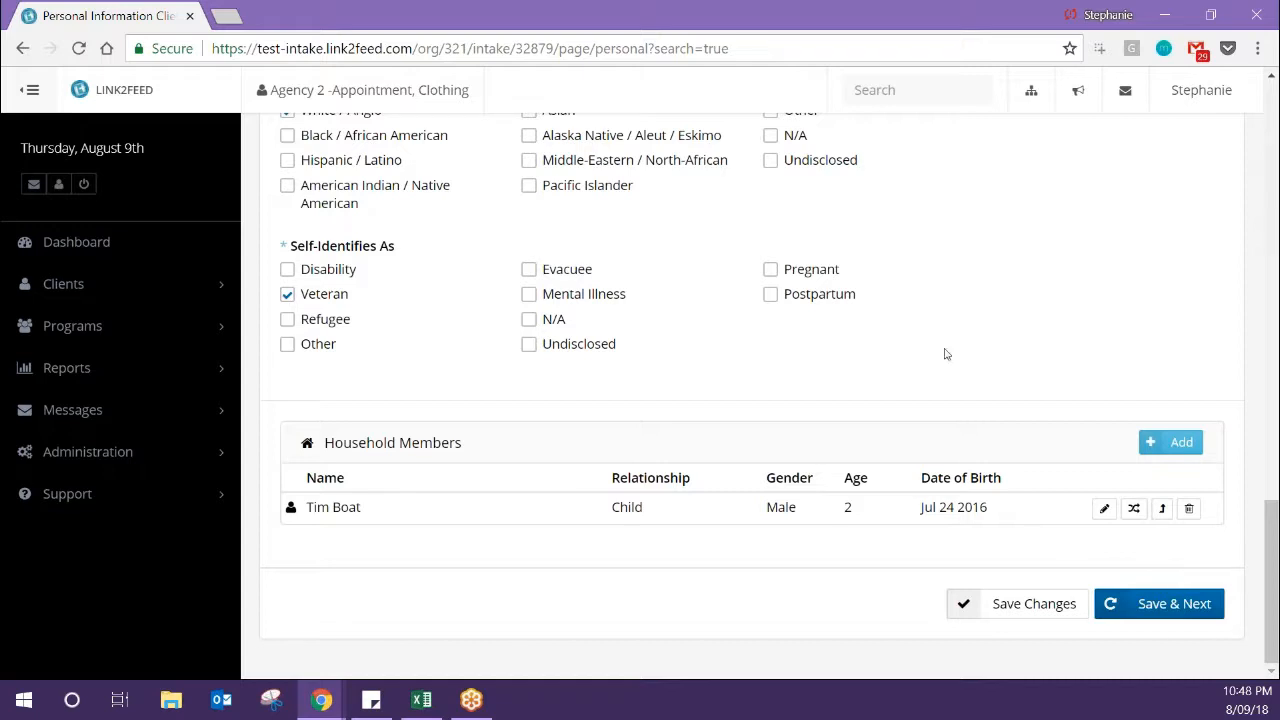
pyautogui.scroll(15, 946, 354)
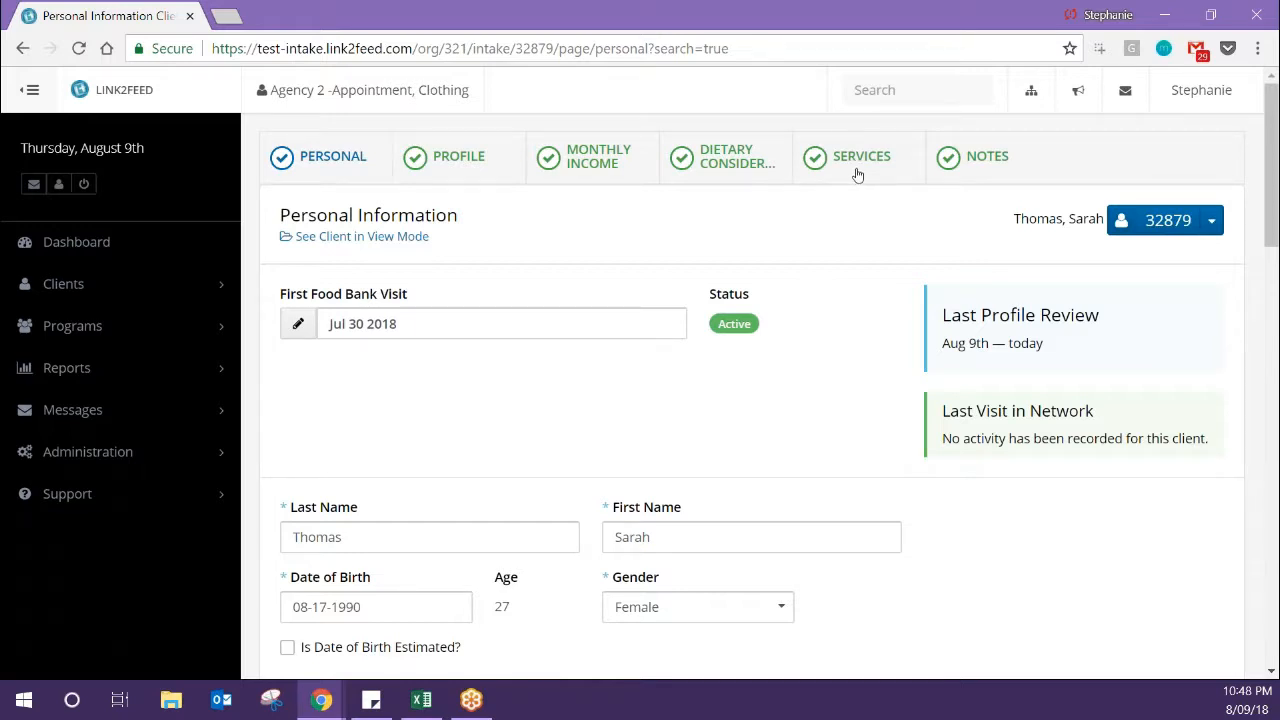
# - Start a new appointment for this client from the client's services
pyautogui.click(857, 160)
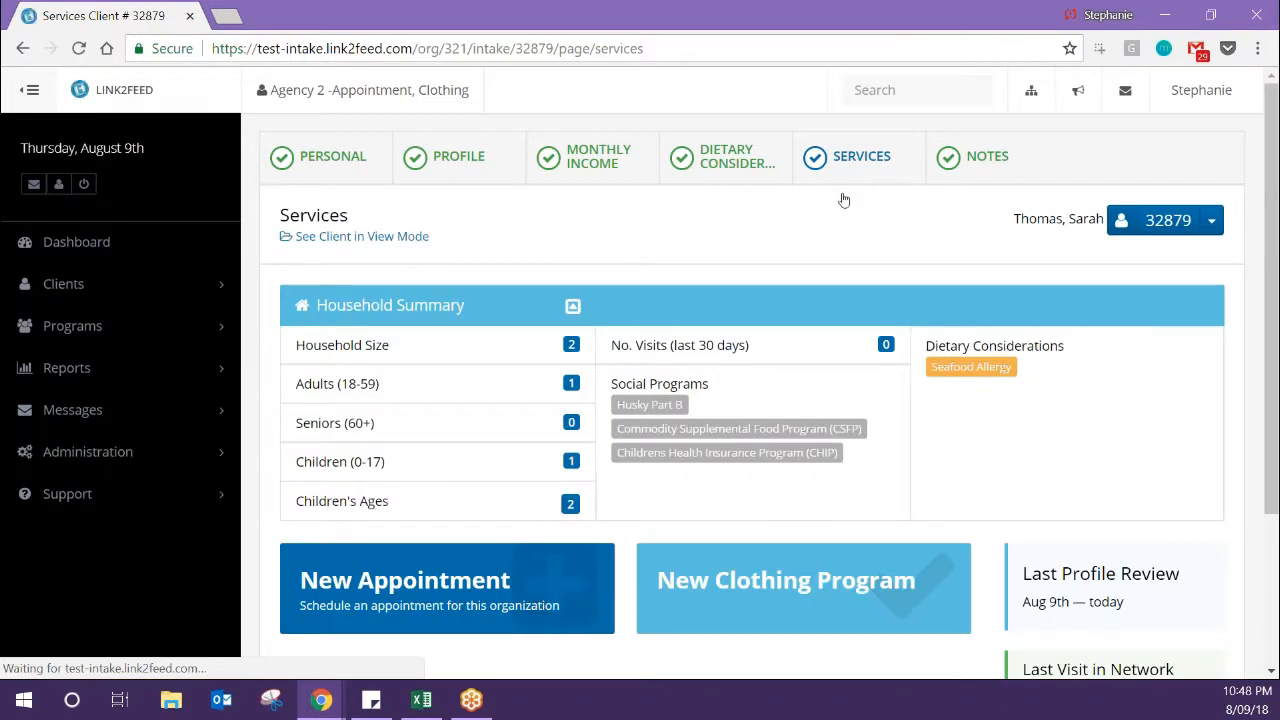
pyautogui.scroll(-1, 760, 362)
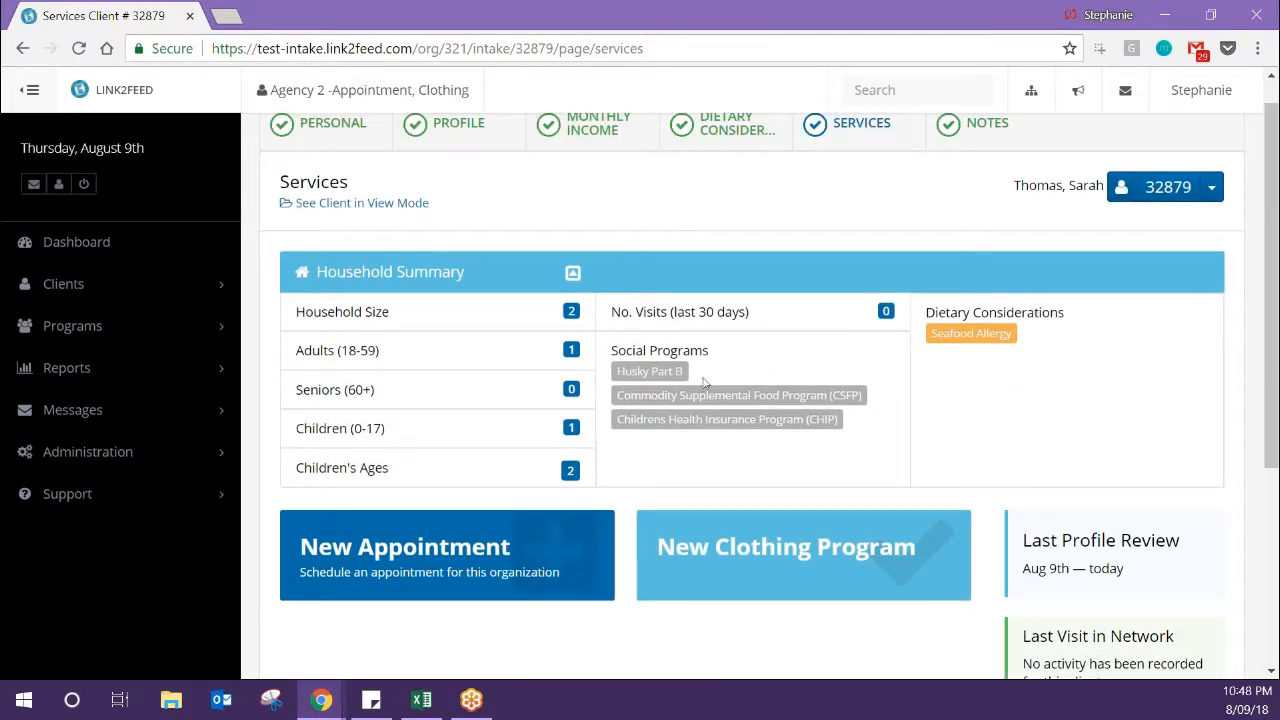
pyautogui.click(489, 586)
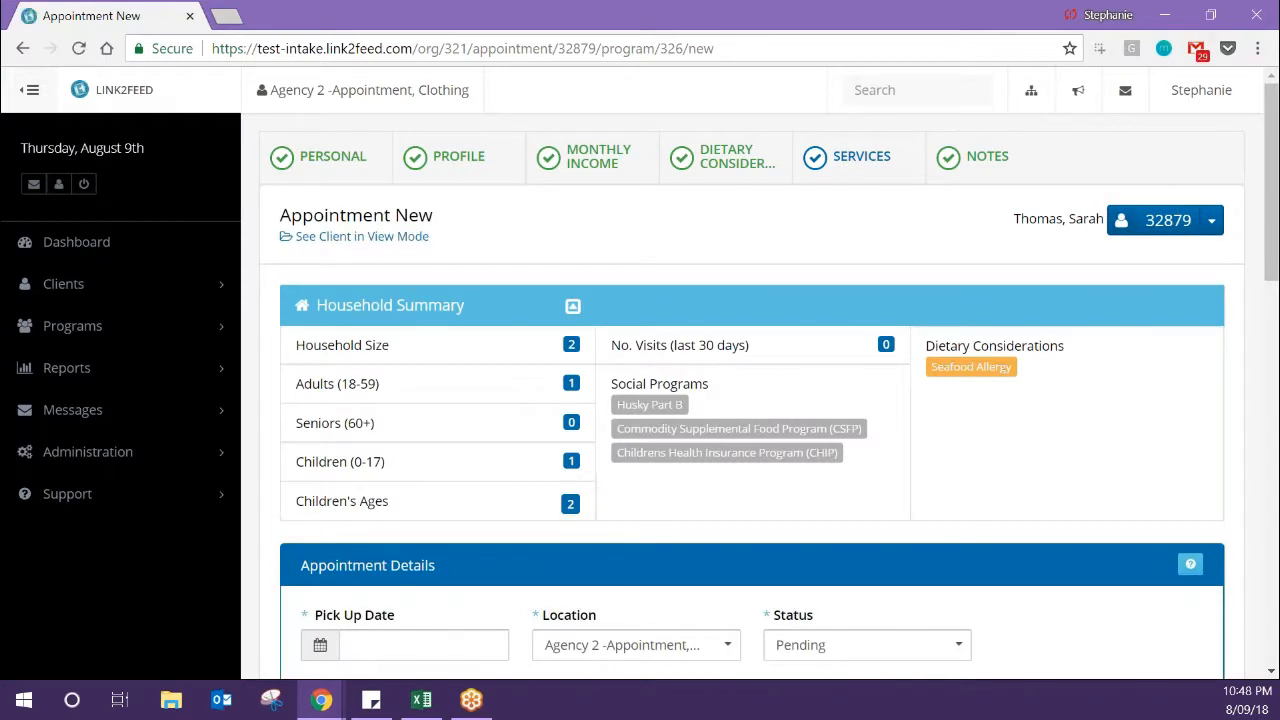
# - Set the appointment's pick up date to 09-03-2018
pyautogui.scroll(-1, 487, 586)
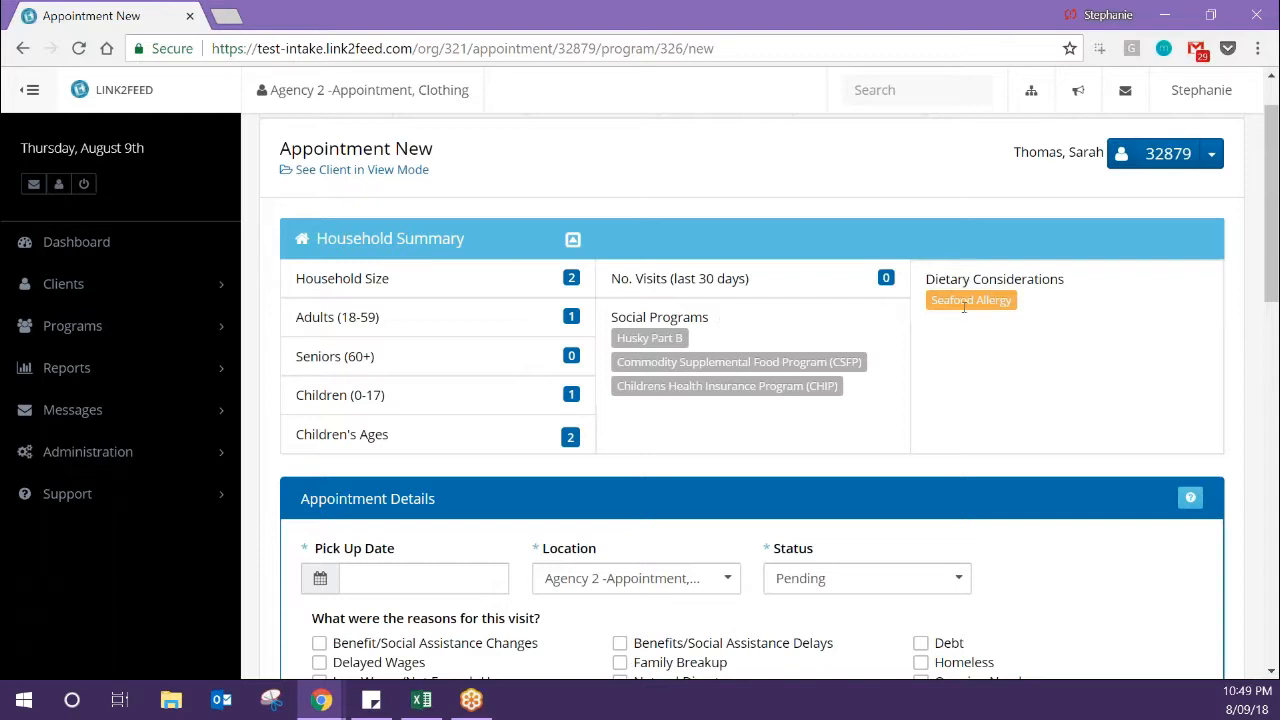
pyautogui.scroll(-1, 937, 436)
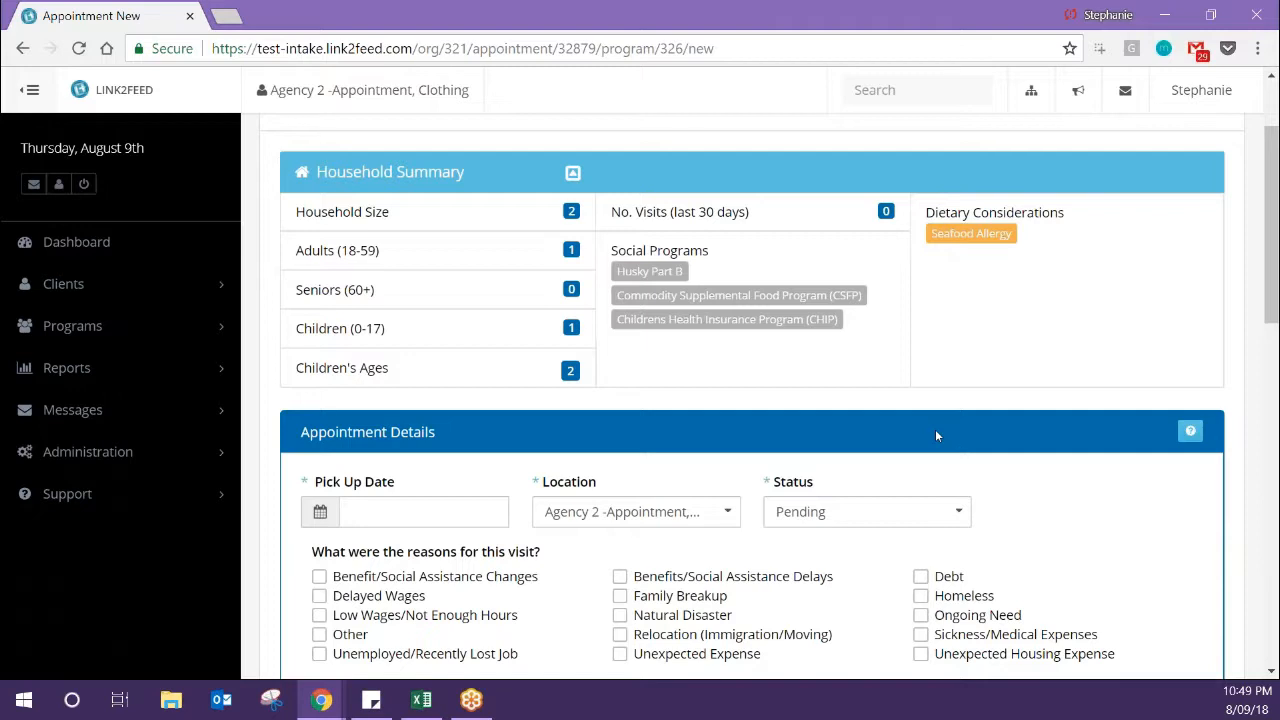
pyautogui.scroll(-3, 936, 436)
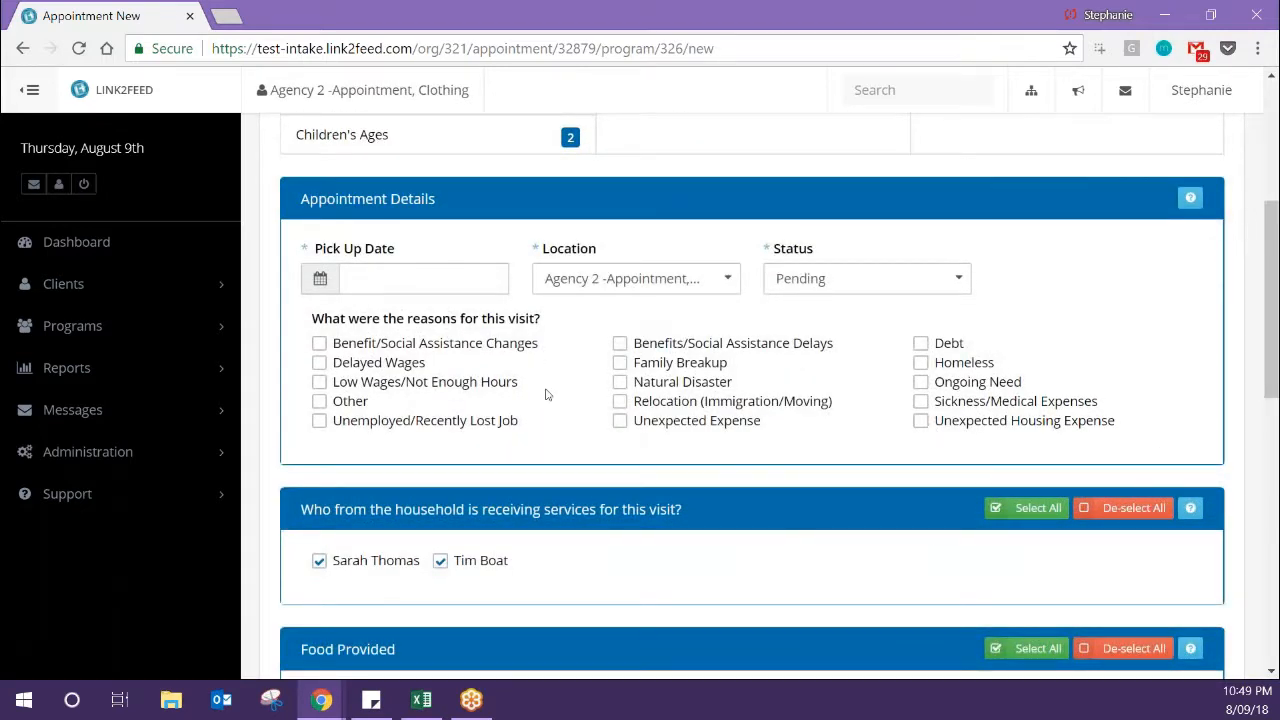
pyautogui.click(443, 287)
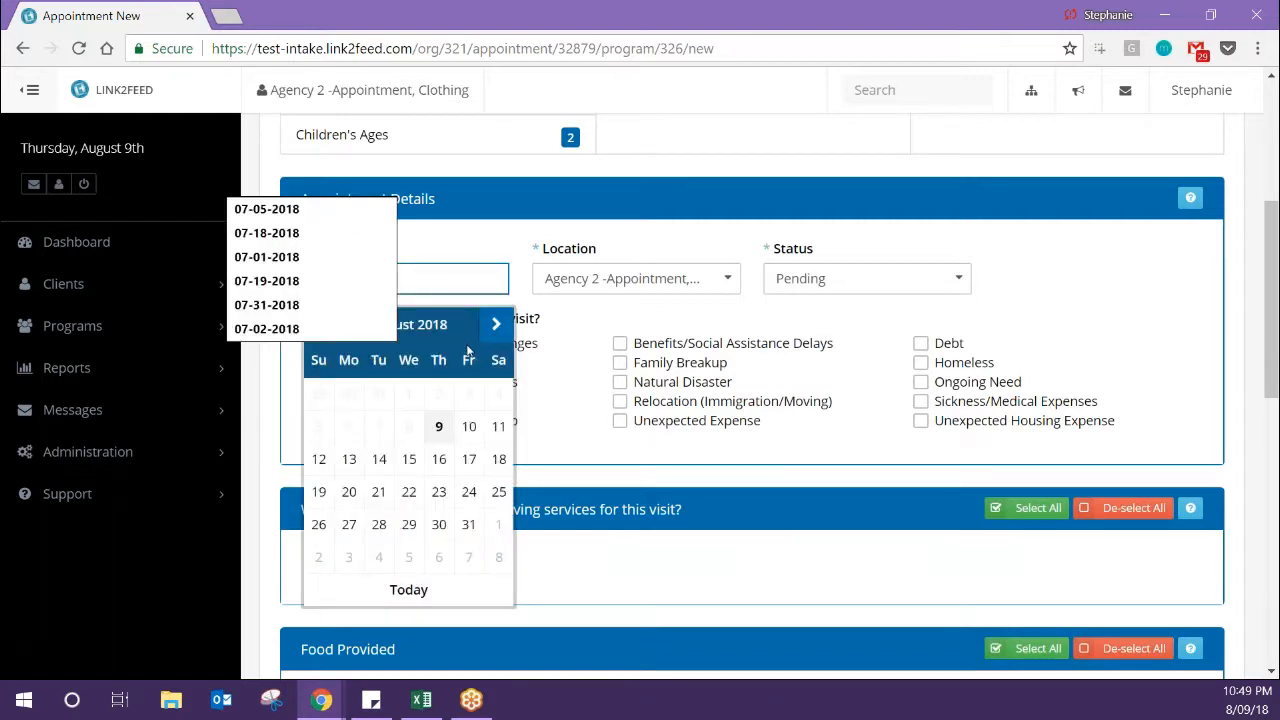
pyautogui.click(500, 334)
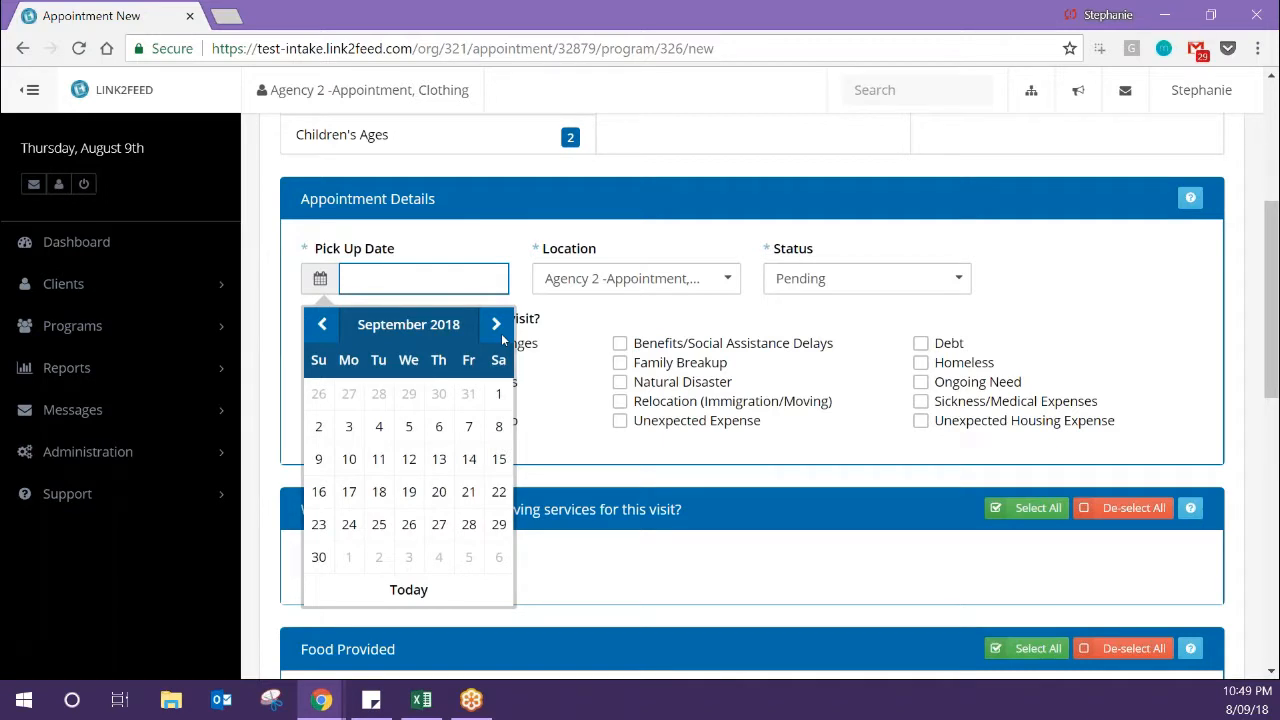
pyautogui.click(350, 427)
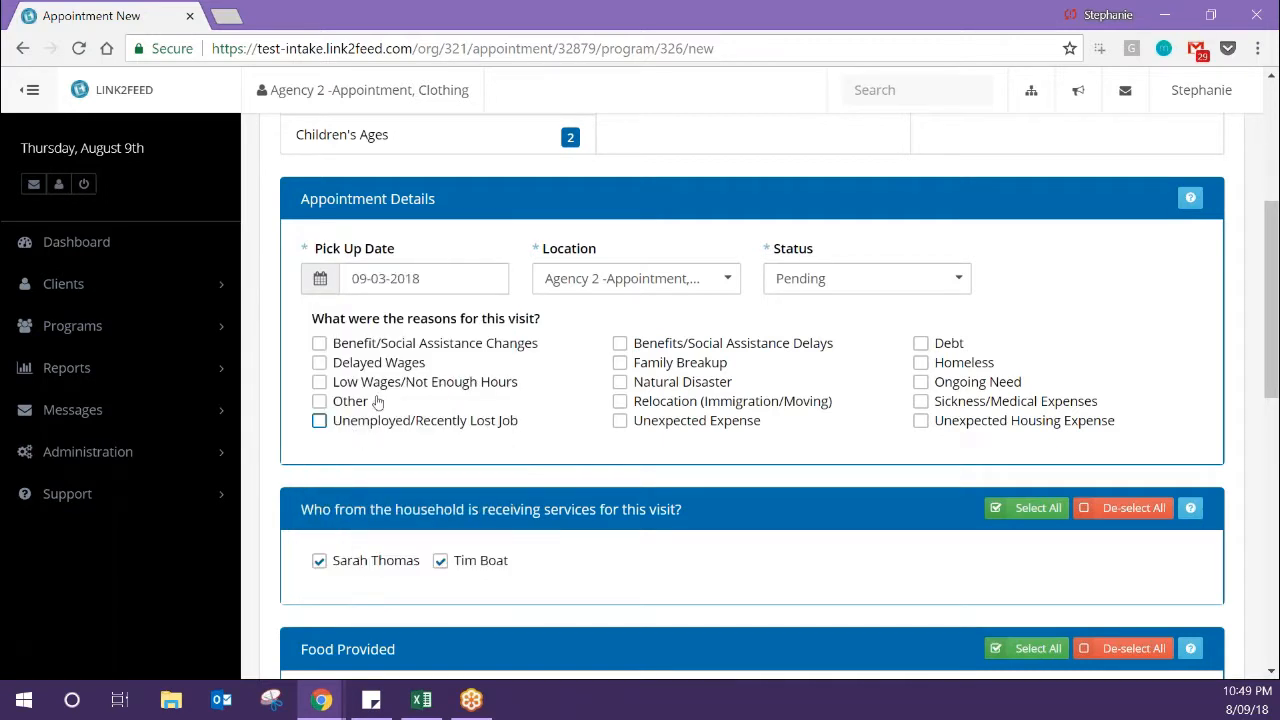
# - Review the available location and status options for the appointment without changing either selection
pyautogui.click(705, 284)
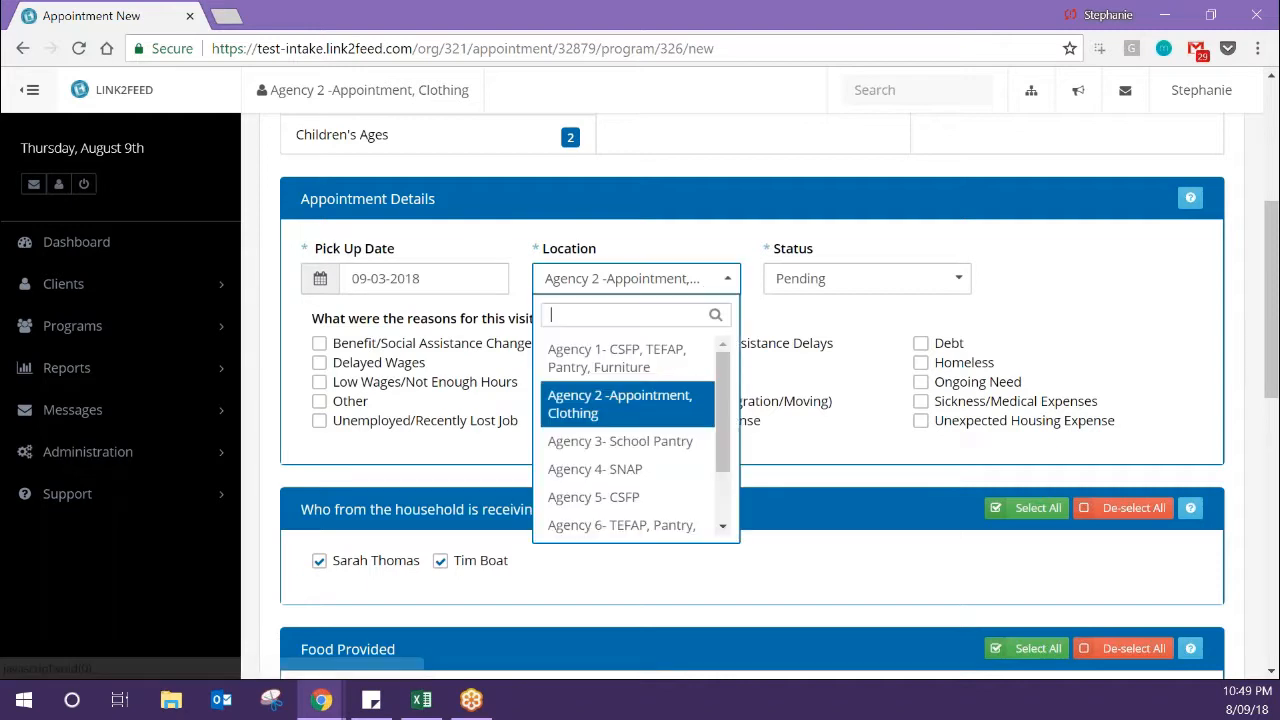
pyautogui.click(728, 278)
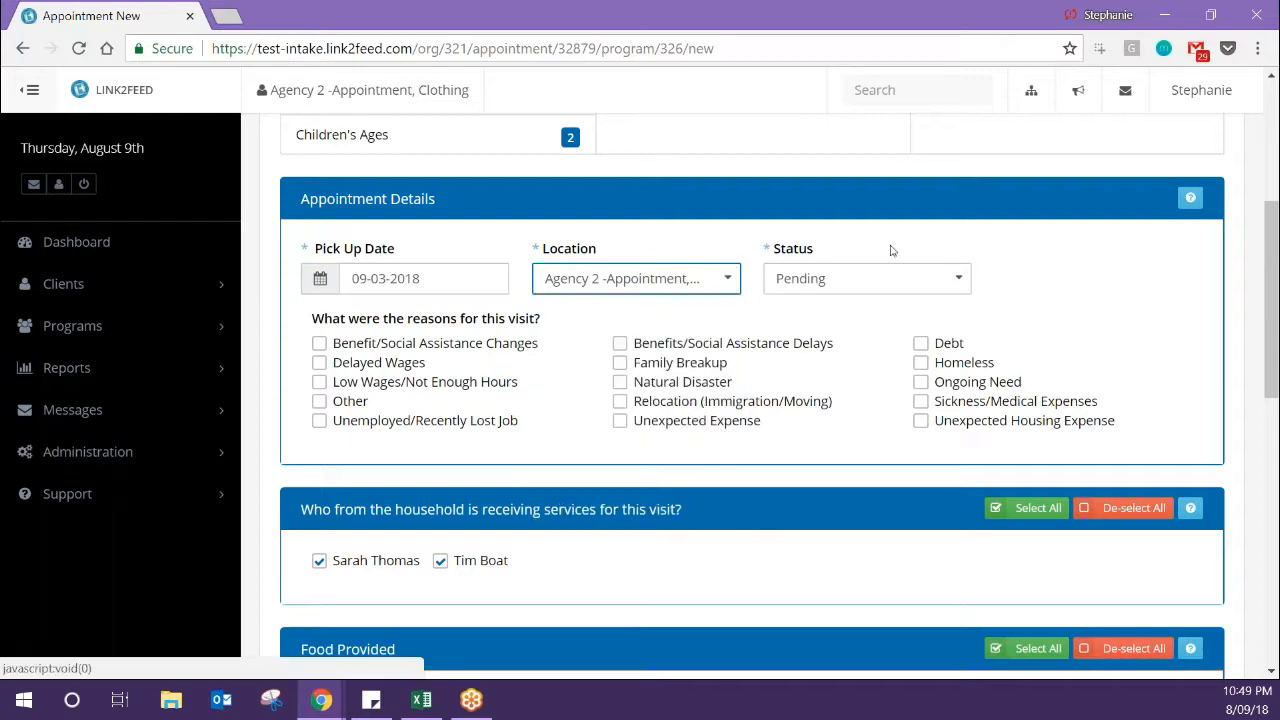
pyautogui.click(960, 280)
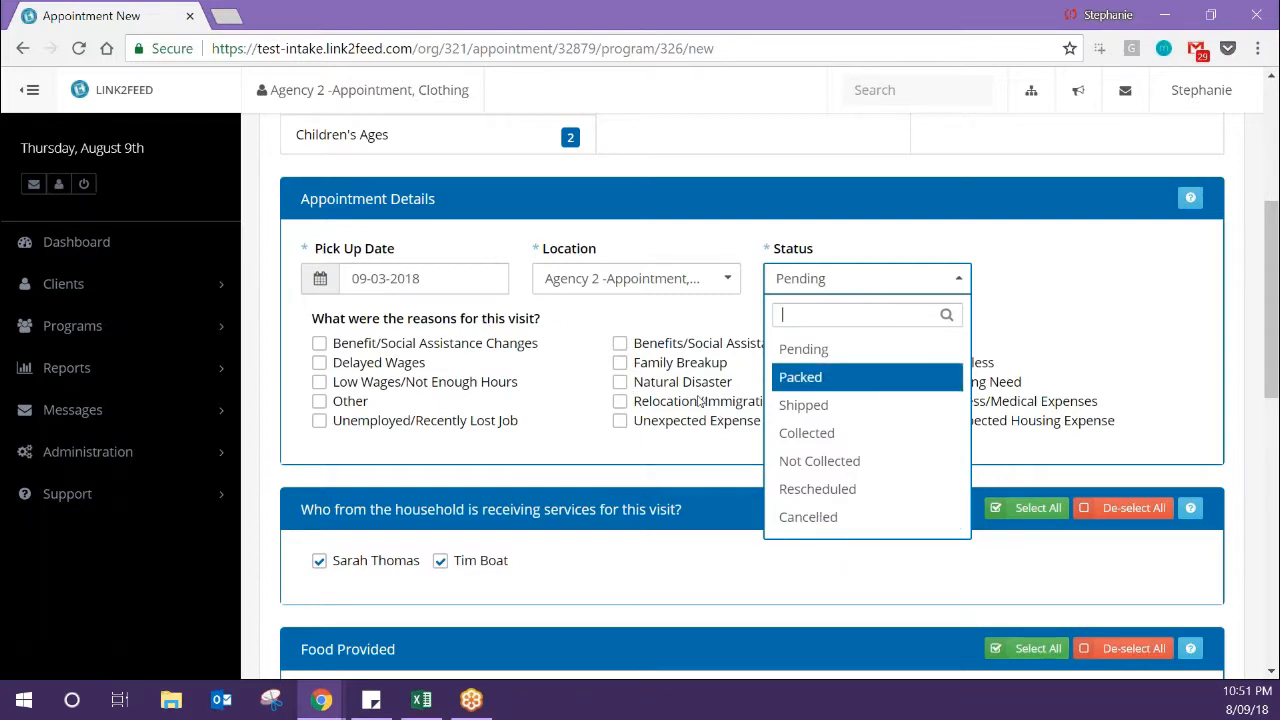
pyautogui.click(1085, 298)
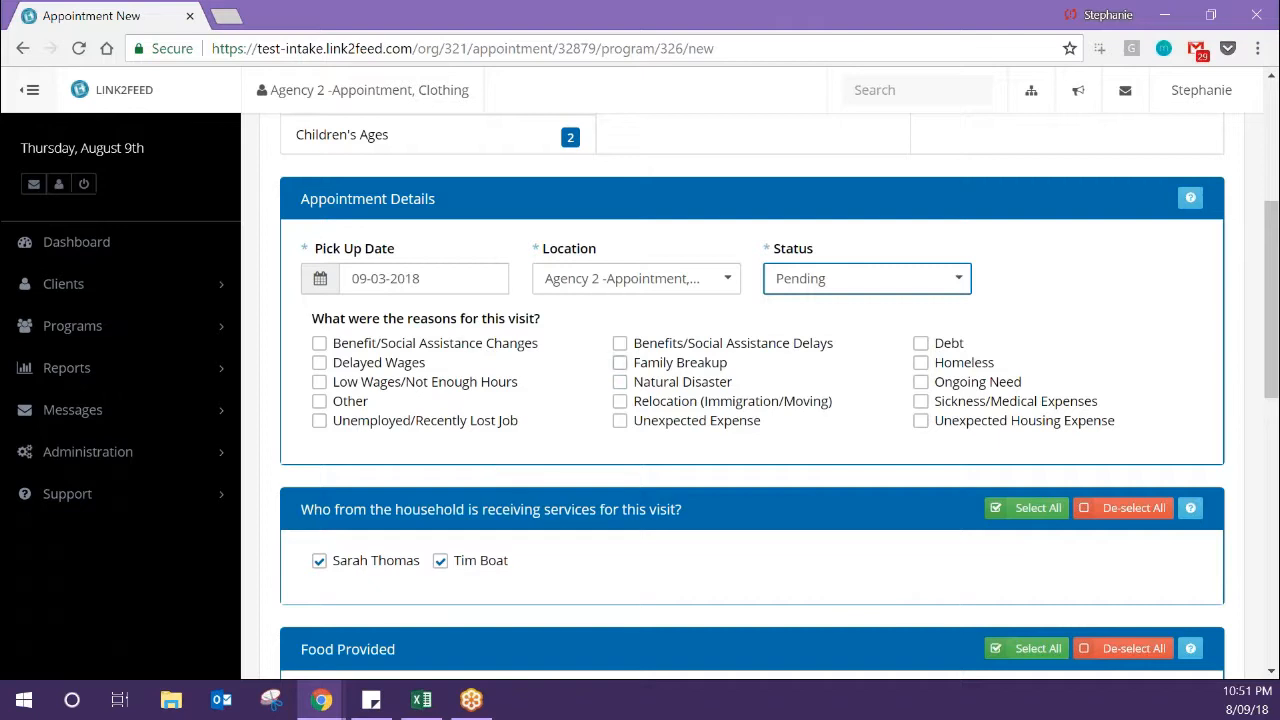
# - Record None as the referral for this appointment
pyautogui.scroll(-1, 657, 446)
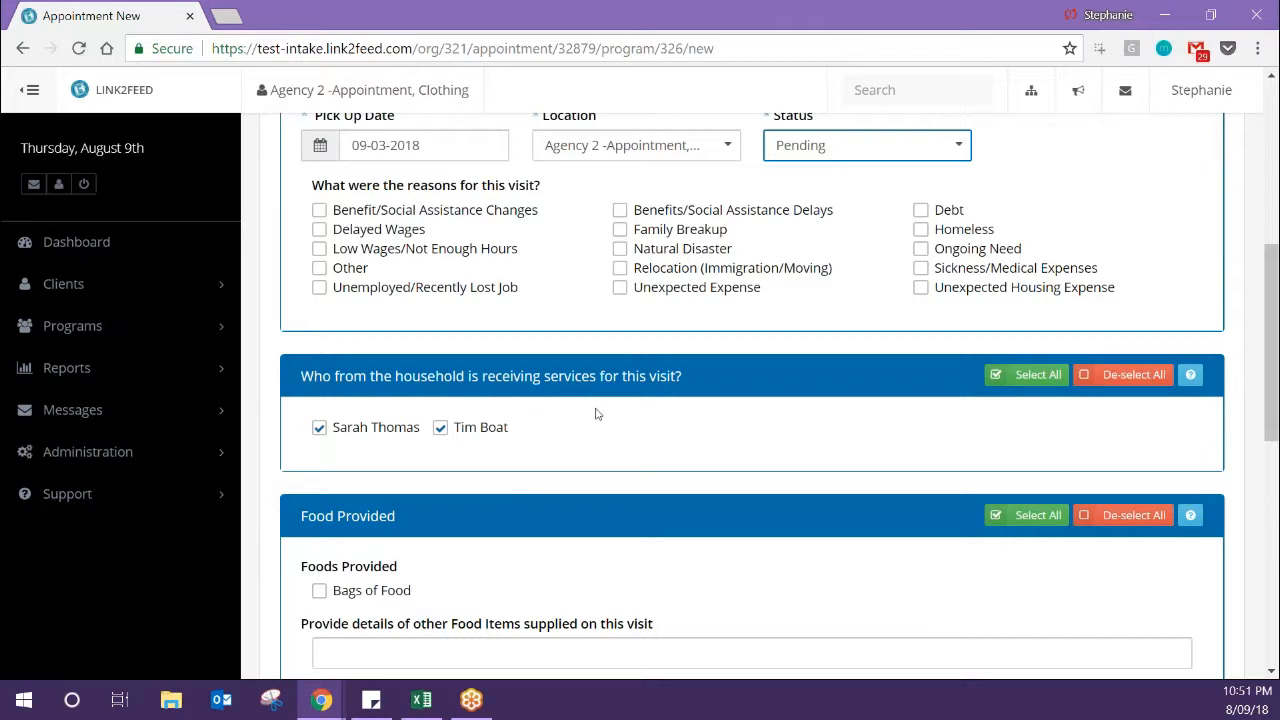
pyautogui.scroll(-1, 596, 412)
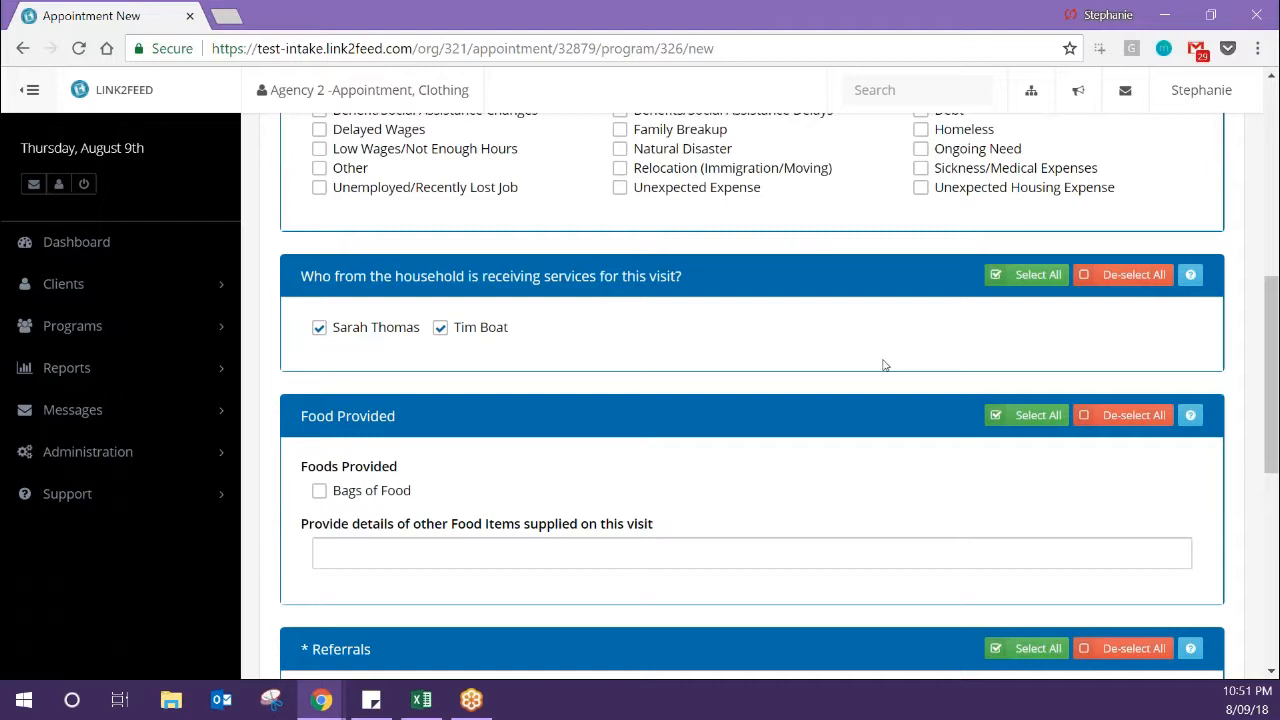
pyautogui.scroll(-2, 897, 409)
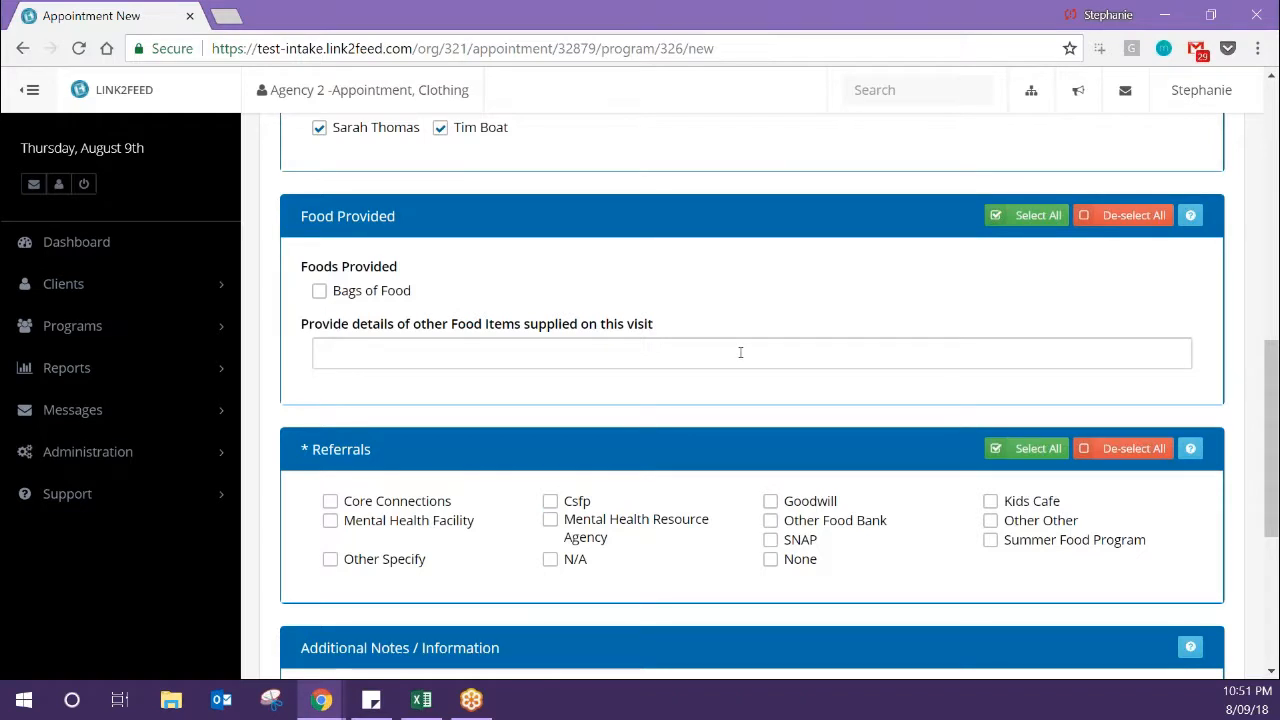
pyautogui.scroll(2, 740, 352)
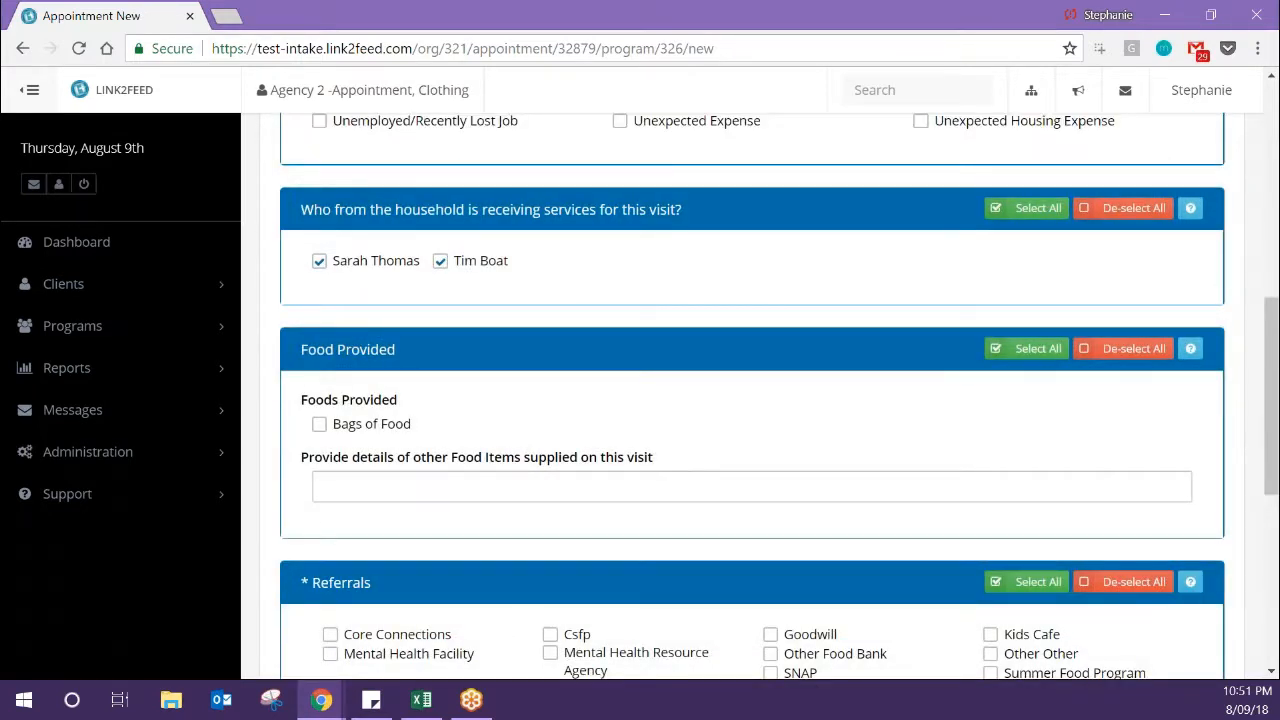
pyautogui.scroll(-1, 752, 396)
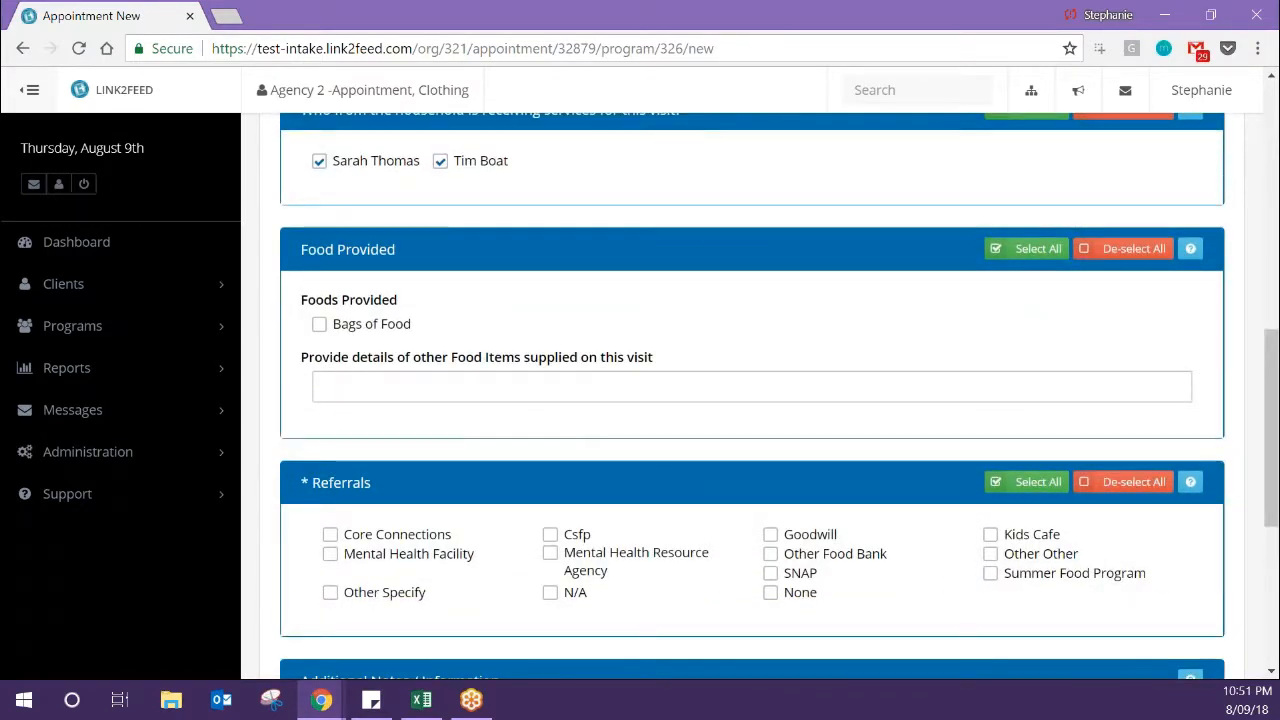
pyautogui.scroll(-2, 550, 352)
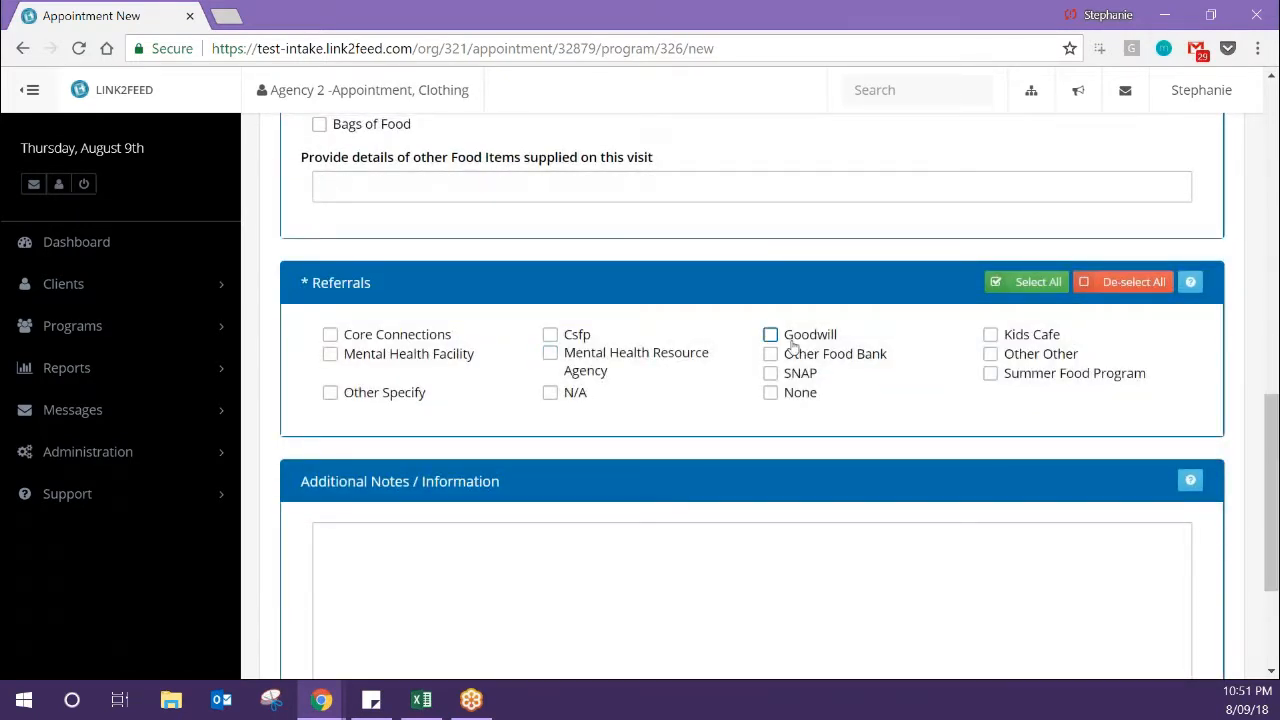
pyautogui.click(800, 393)
# - Enter "This is a note." in the appointment's additional notes
pyautogui.scroll(-2, 751, 517)
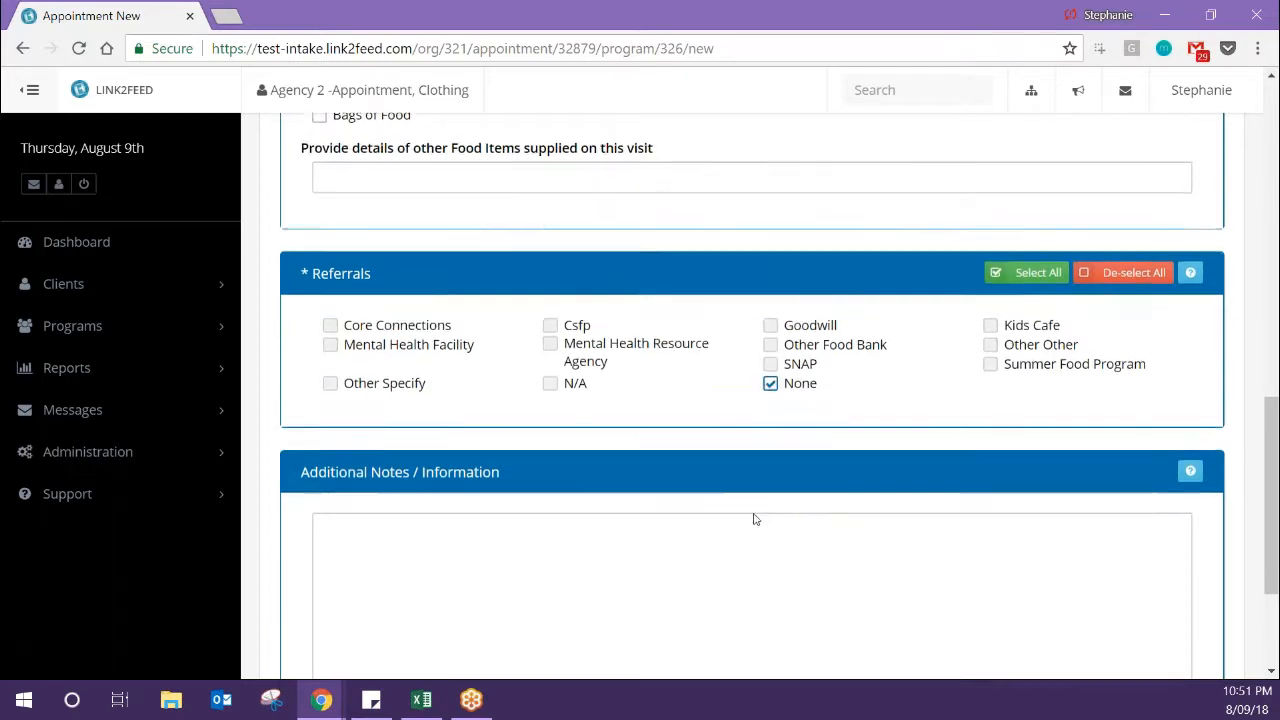
pyautogui.click(739, 444)
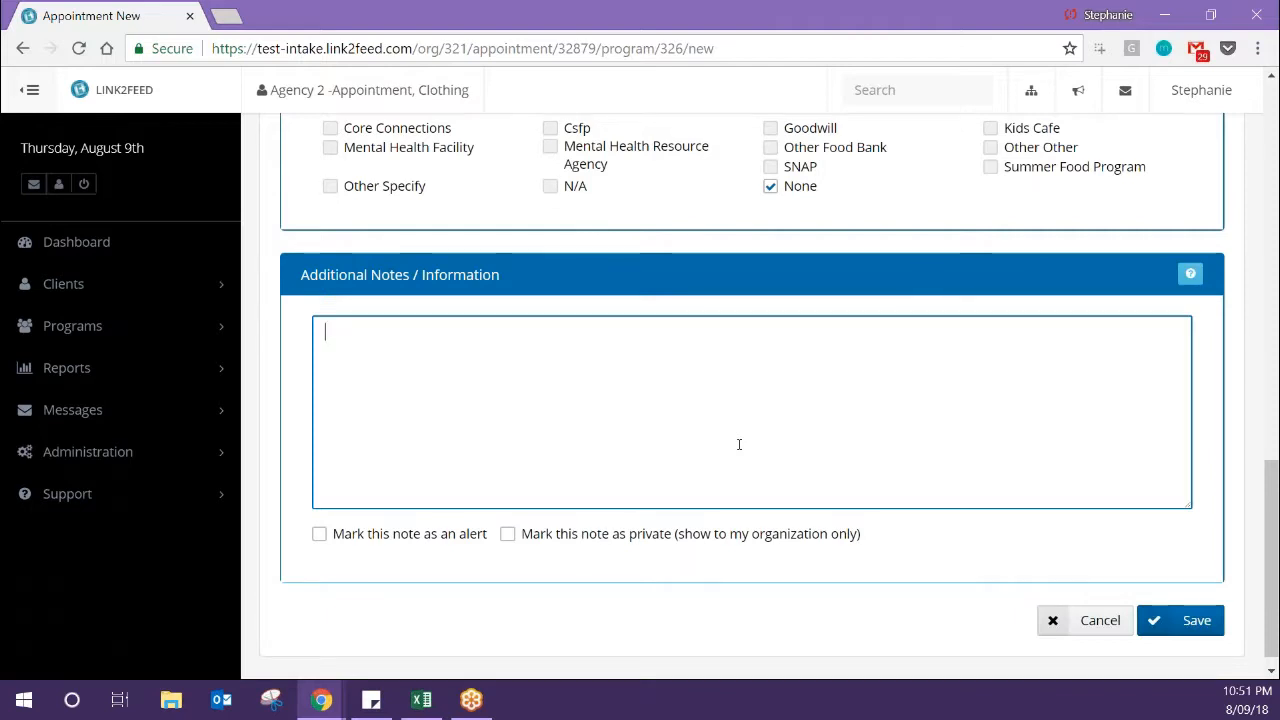
pyautogui.write('This is a note.')
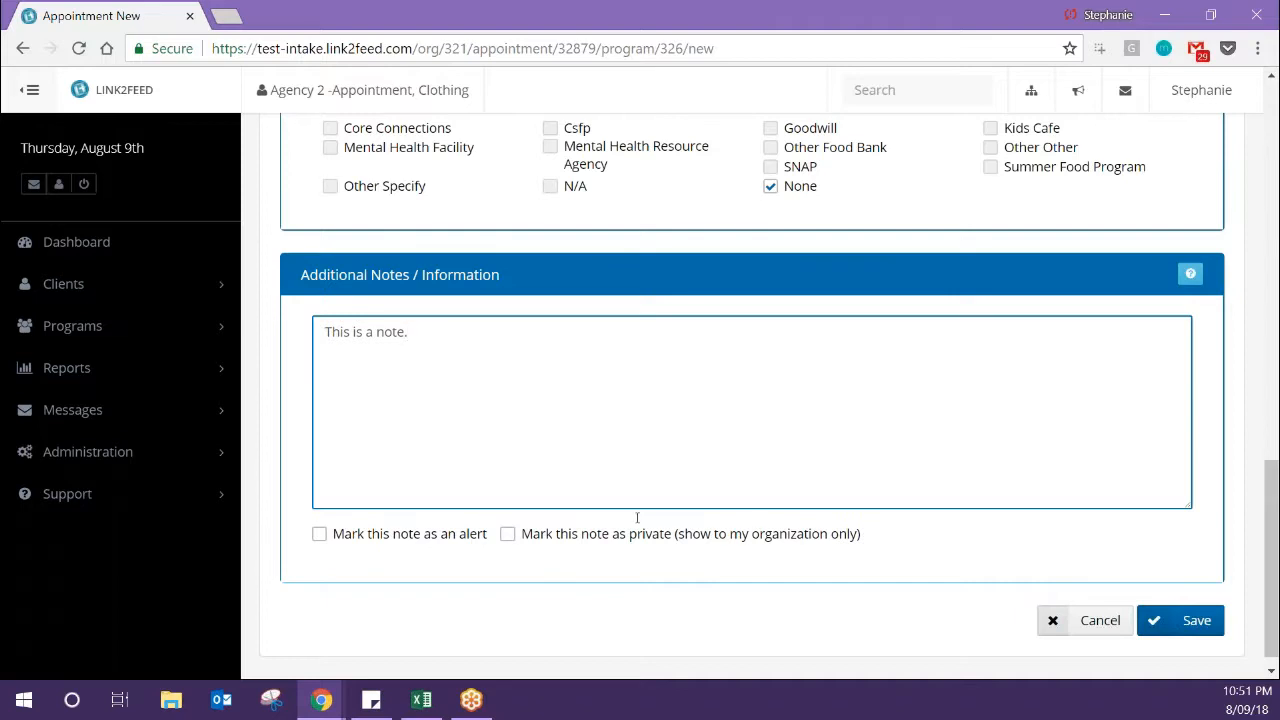
# - Check the completed appointment form and save the appointment
pyautogui.scroll(15, 466, 543)
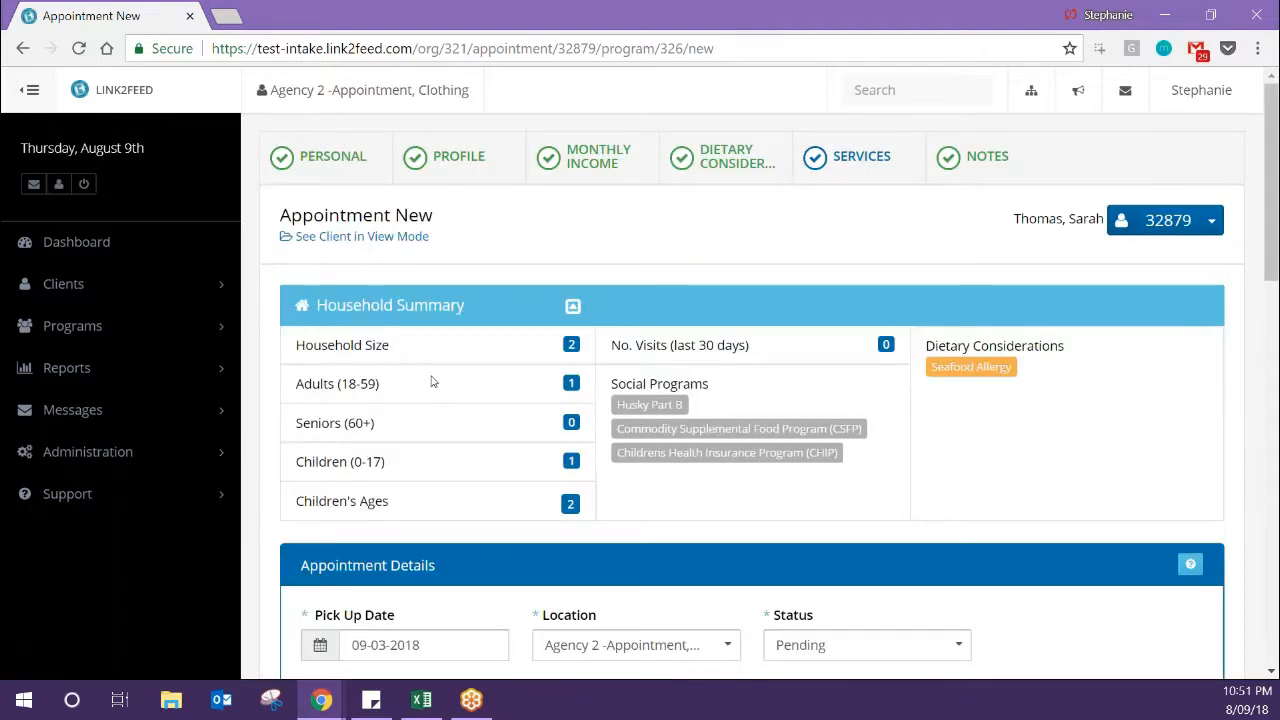
pyautogui.scroll(-15, 433, 381)
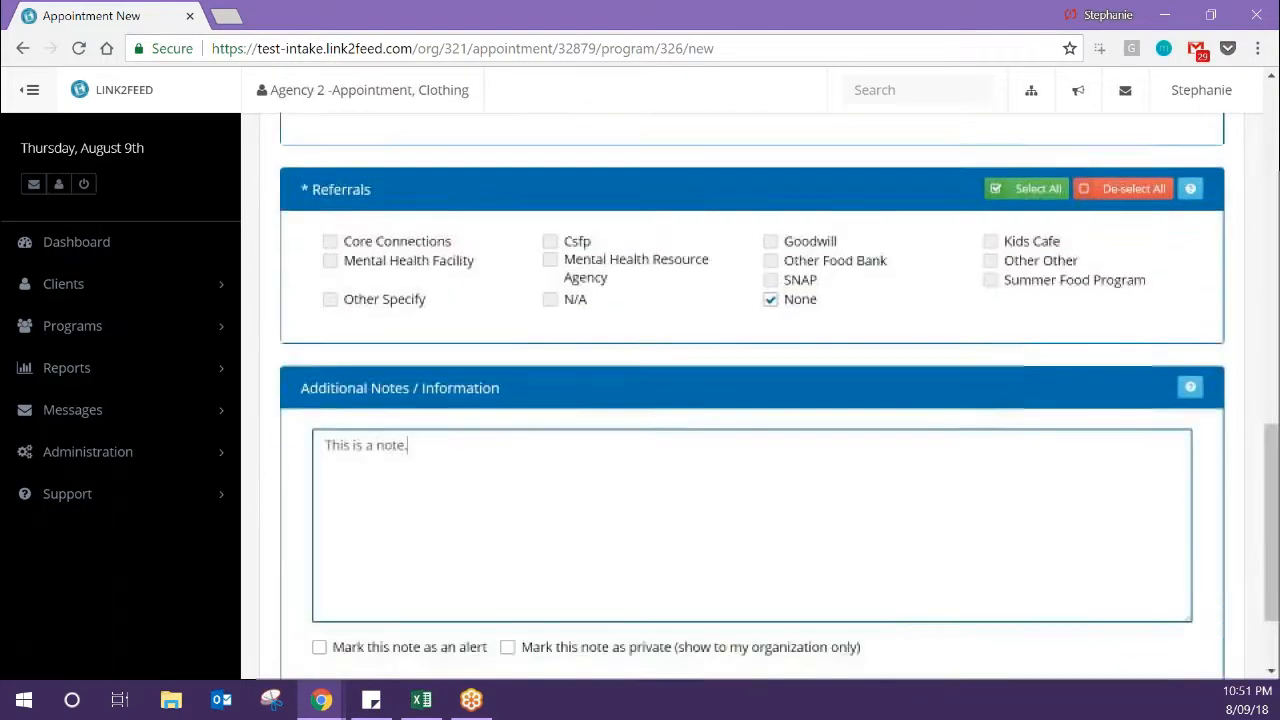
pyautogui.scroll(-3, 750, 400)
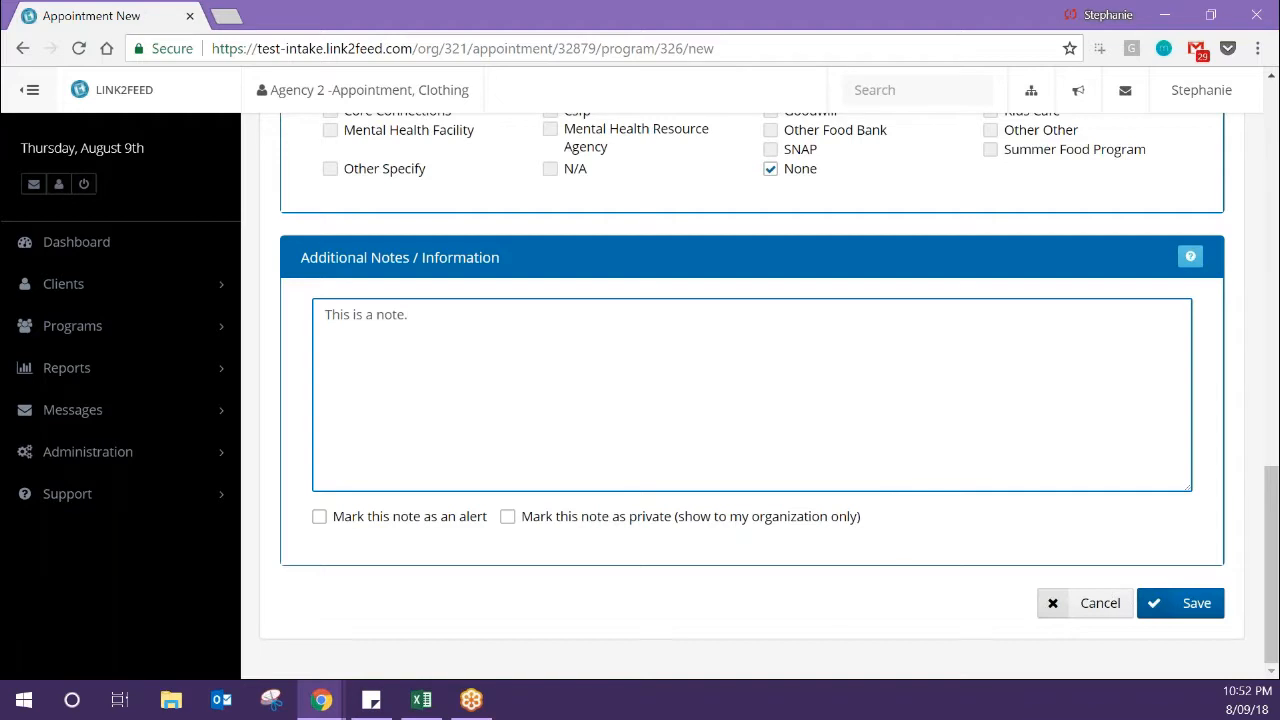
pyautogui.click(1176, 605)
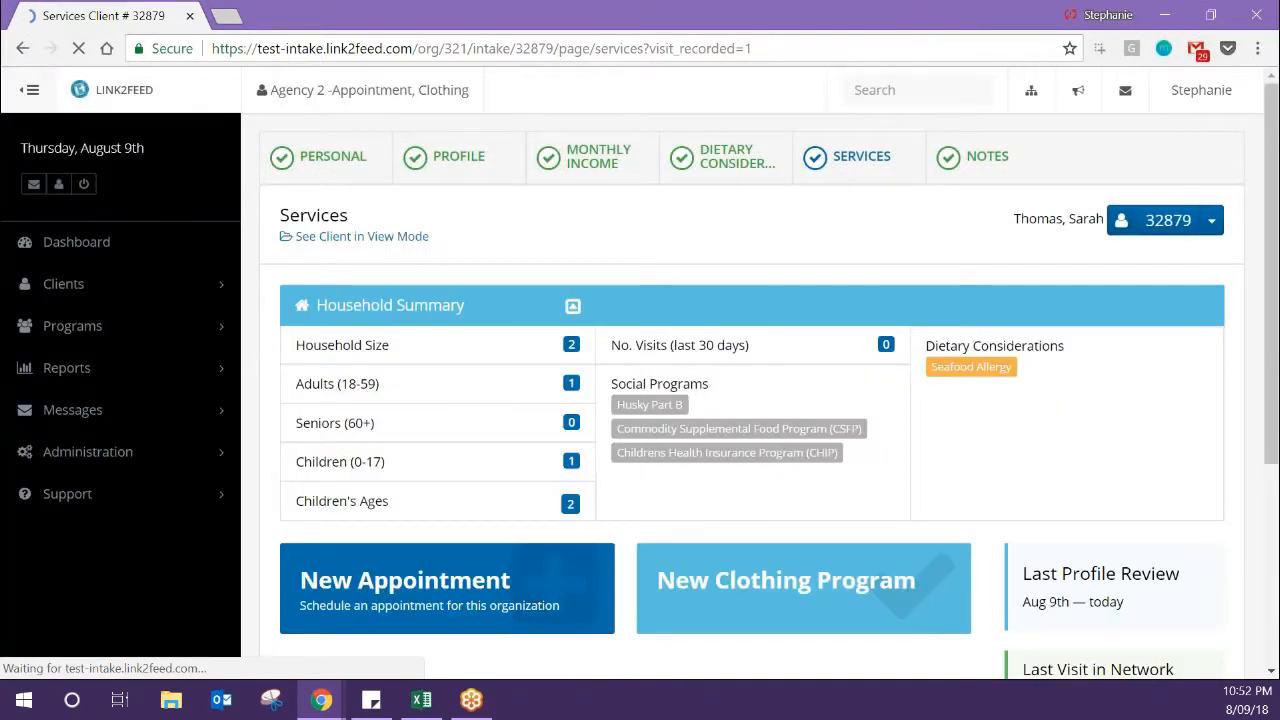
pyautogui.scroll(-5, 1136, 538)
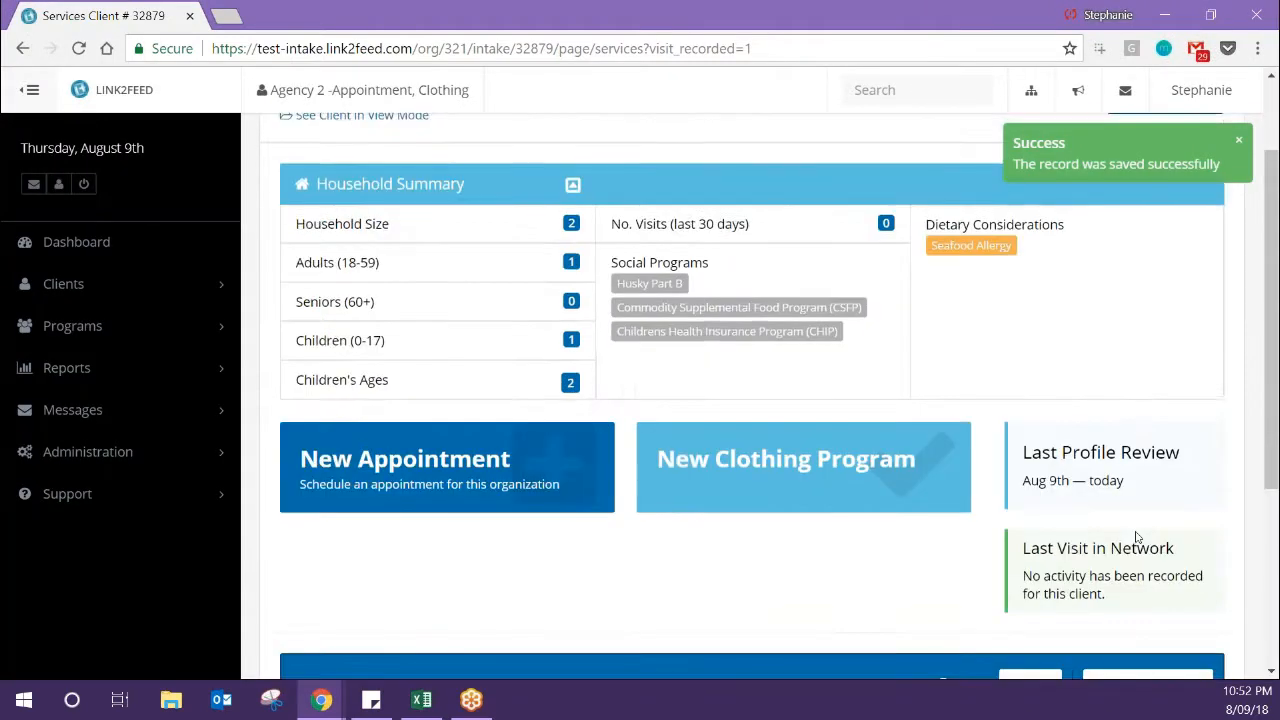